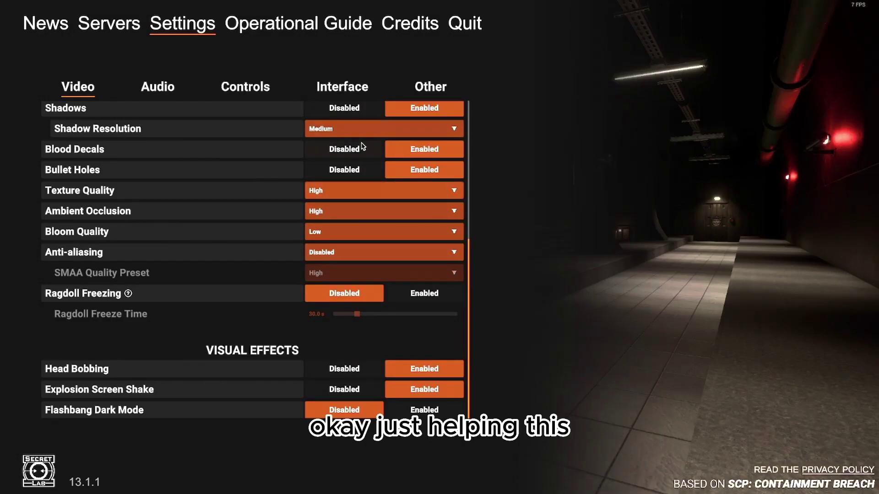
Review the screen settings, checking the available V-Sync and Display Mode options without changing them
scroll(317, 228, "up", 6)
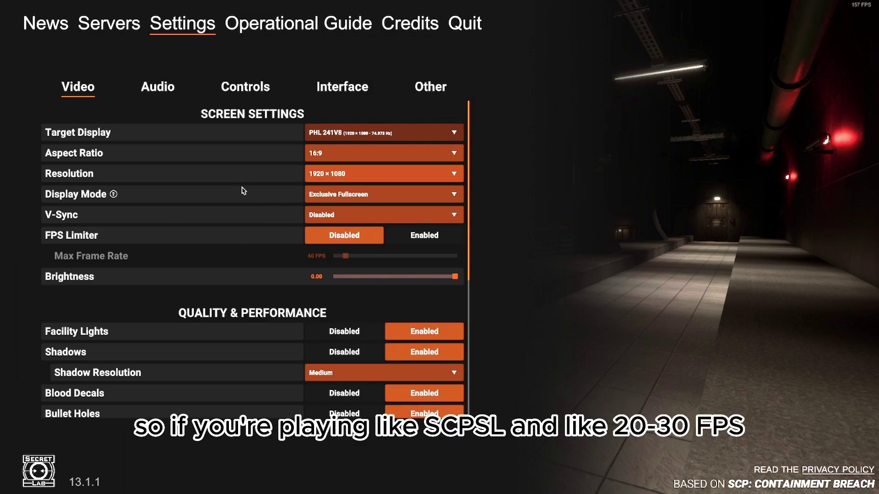
scroll(347, 307, "down", 3)
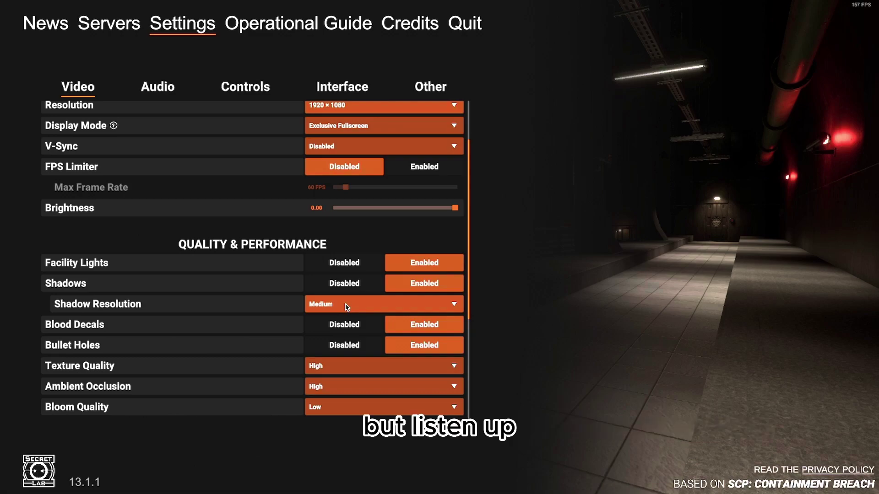
scroll(347, 306, "up", 3)
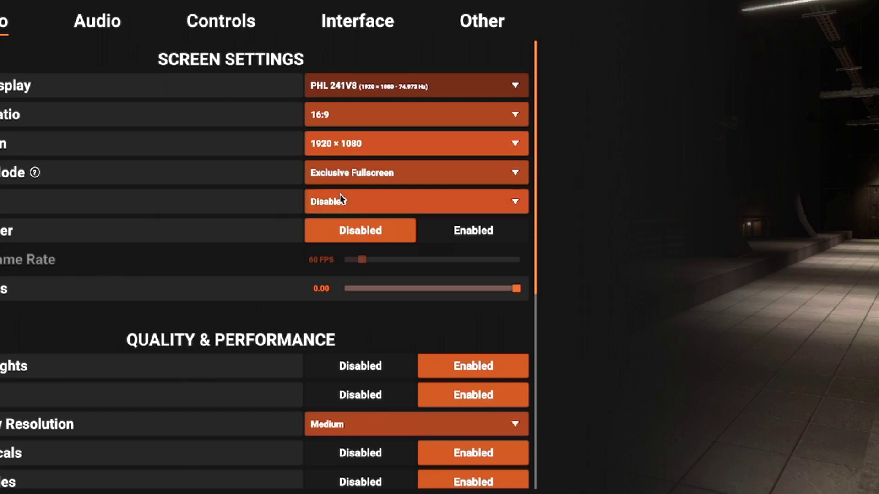
left_click(368, 210)
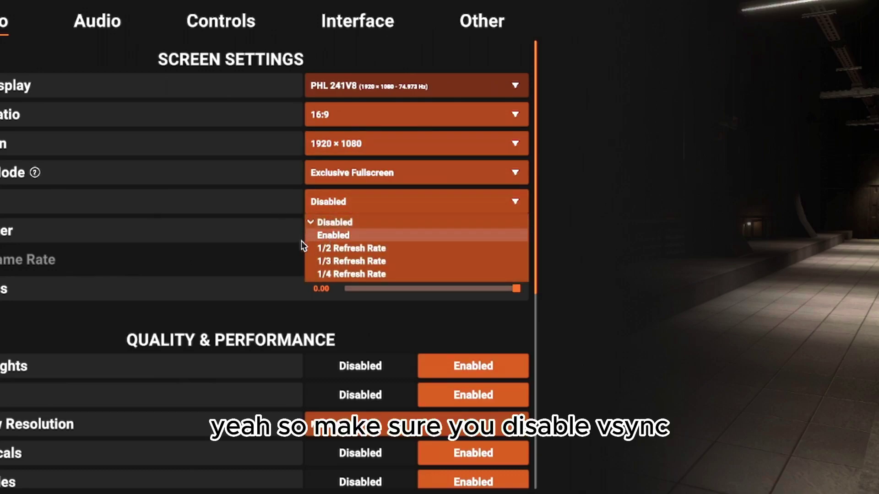
left_click(248, 217)
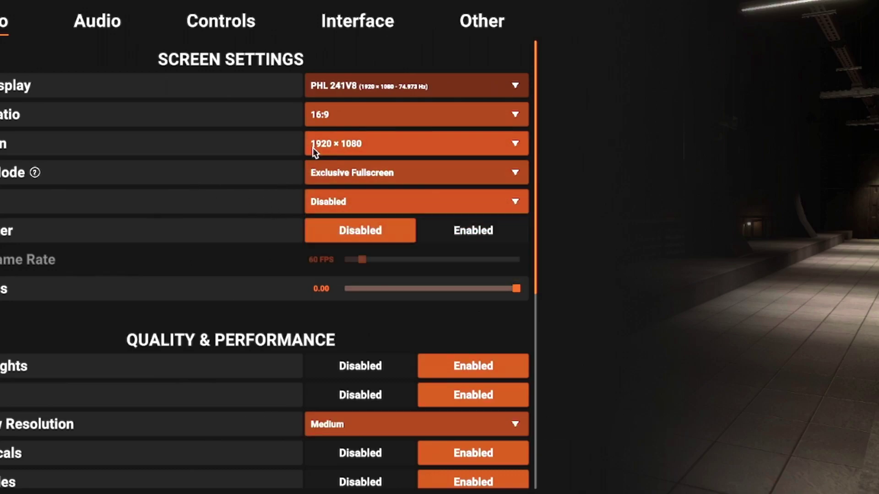
left_click(356, 180)
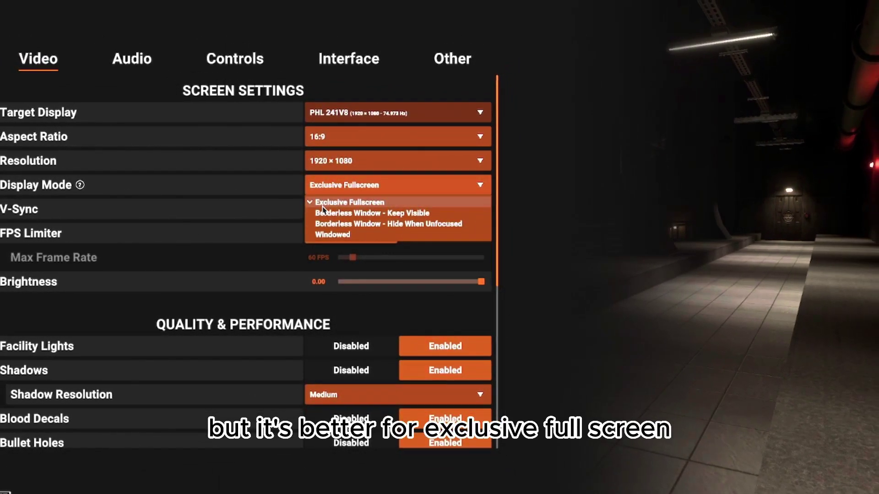
left_click(299, 231)
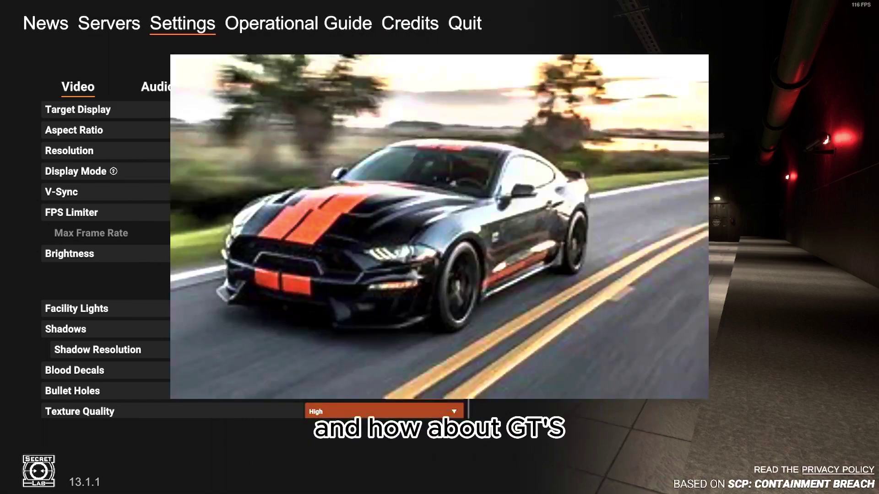
Look over the quality and performance settings and check the available Shadow Resolution options
scroll(192, 263, "down", 2)
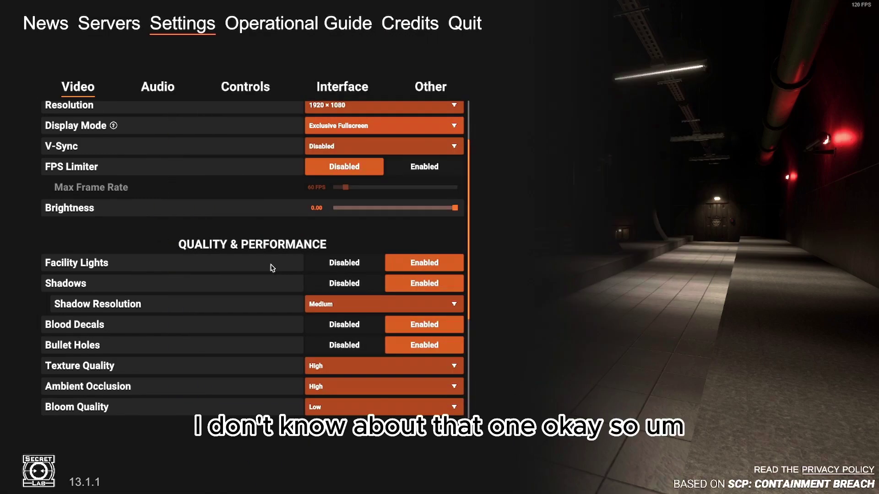
scroll(272, 268, "up", 1)
scroll(272, 268, "down", 1)
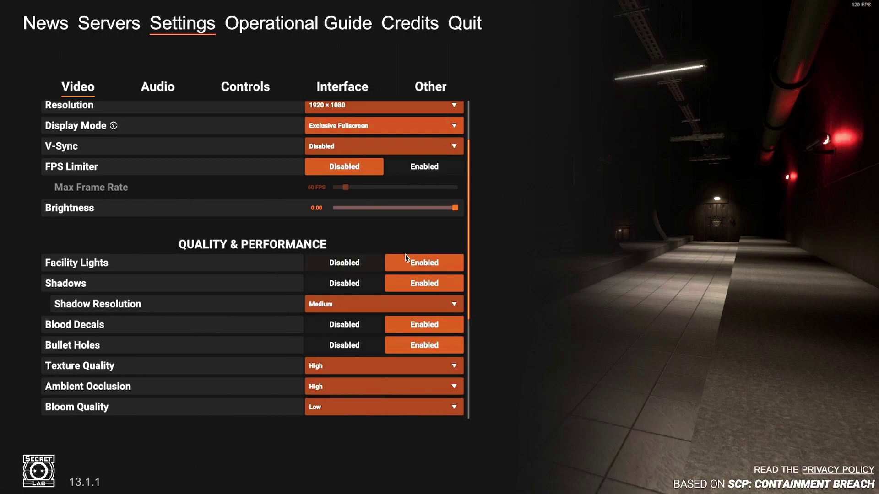
scroll(233, 282, "up", 3)
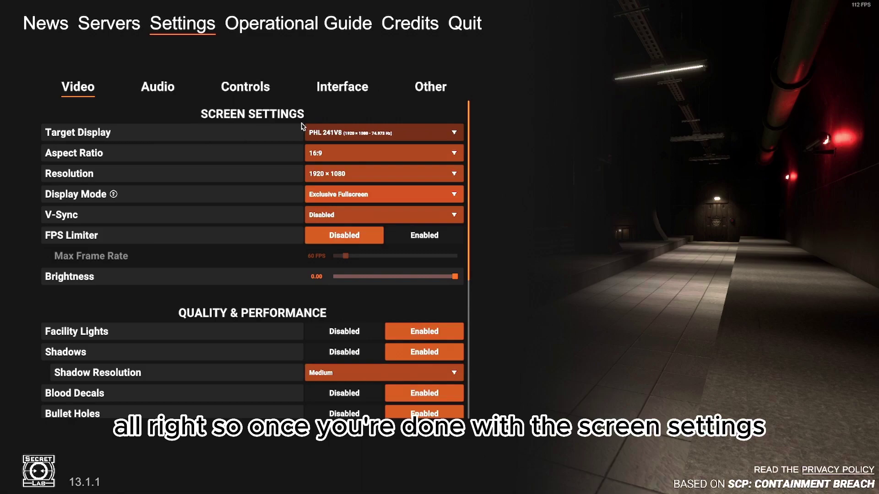
scroll(279, 225, "down", 5)
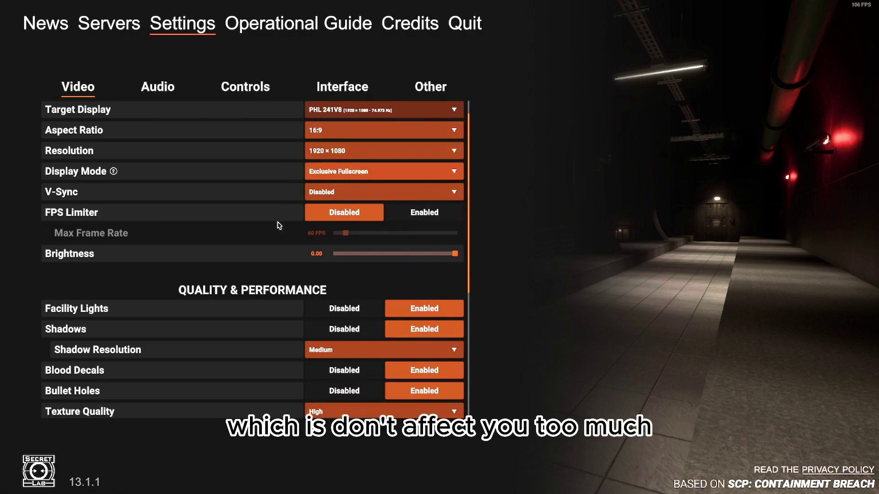
scroll(279, 225, "down", 1)
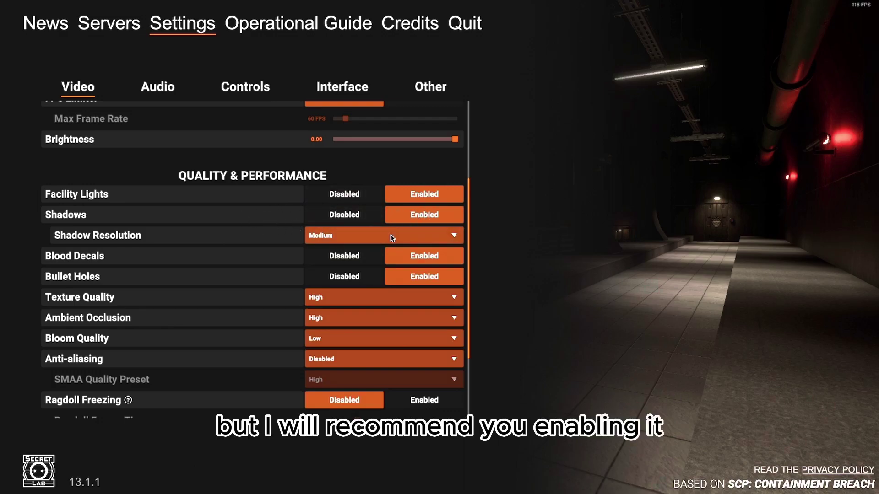
left_click(427, 236)
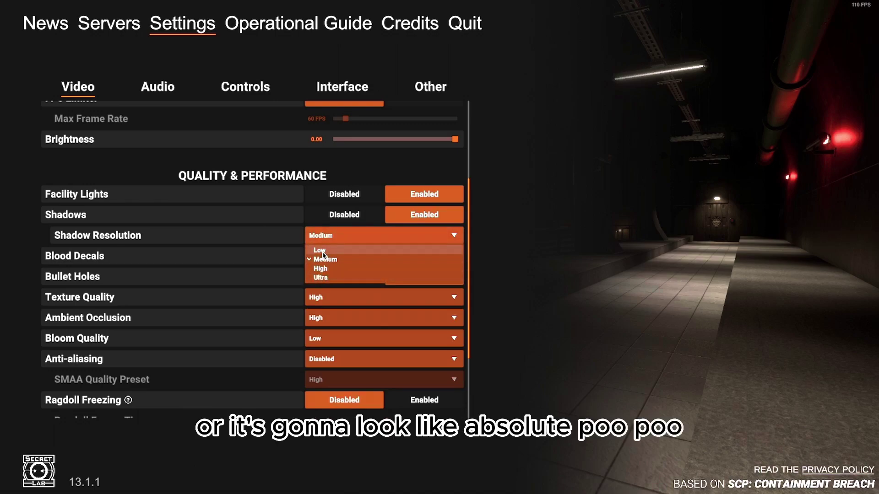
left_click(271, 224)
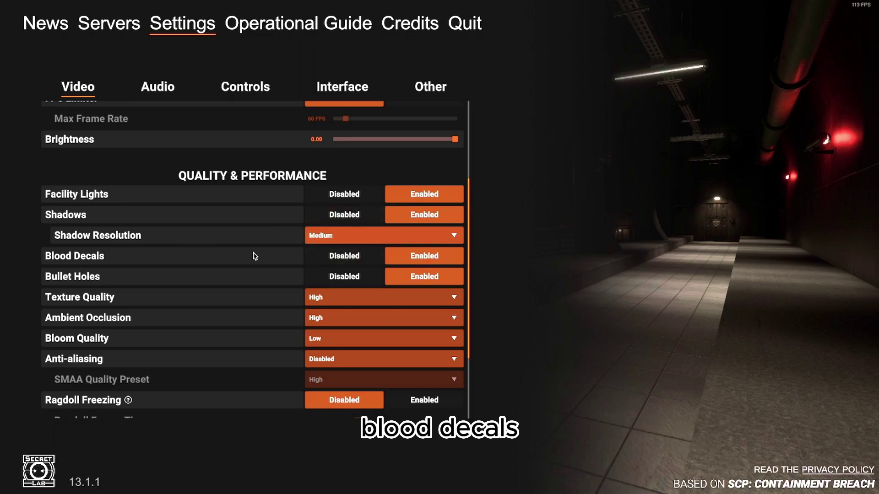
Disable Blood Decals and set Texture Quality to Medium
left_click(366, 256)
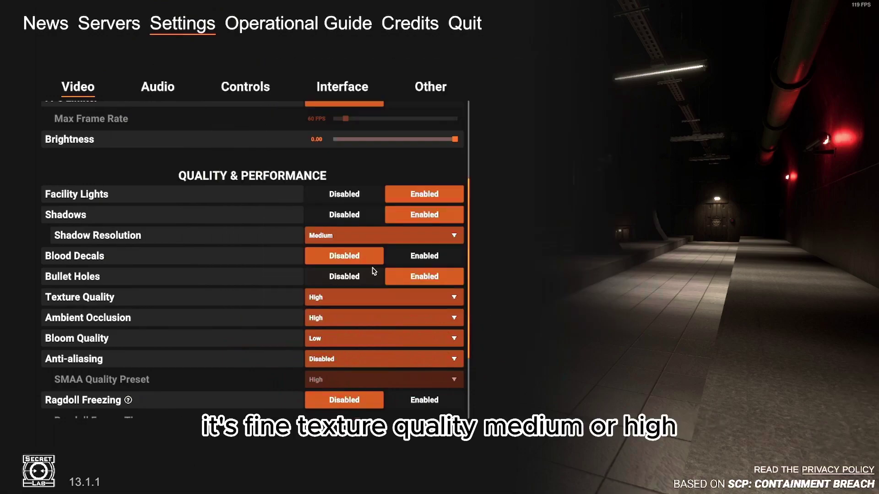
left_click(328, 296)
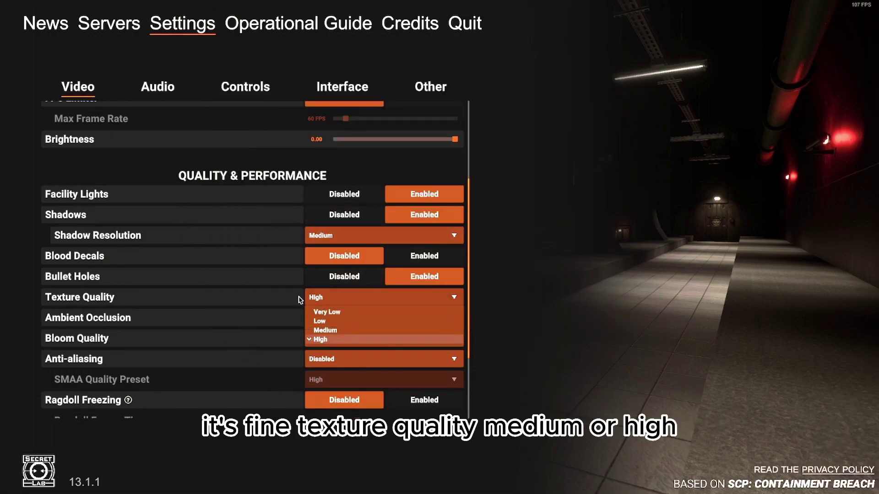
left_click(315, 326)
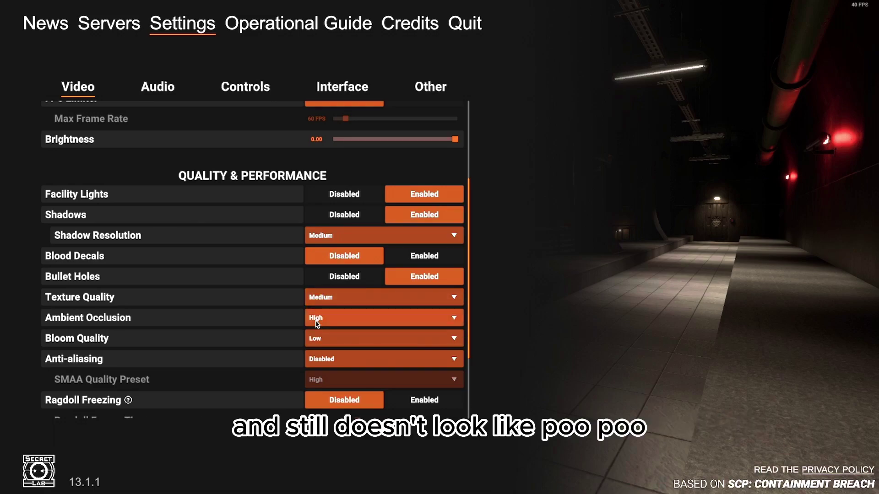
Set Ambient Occlusion to Low in the quality and performance settings
left_click(317, 320)
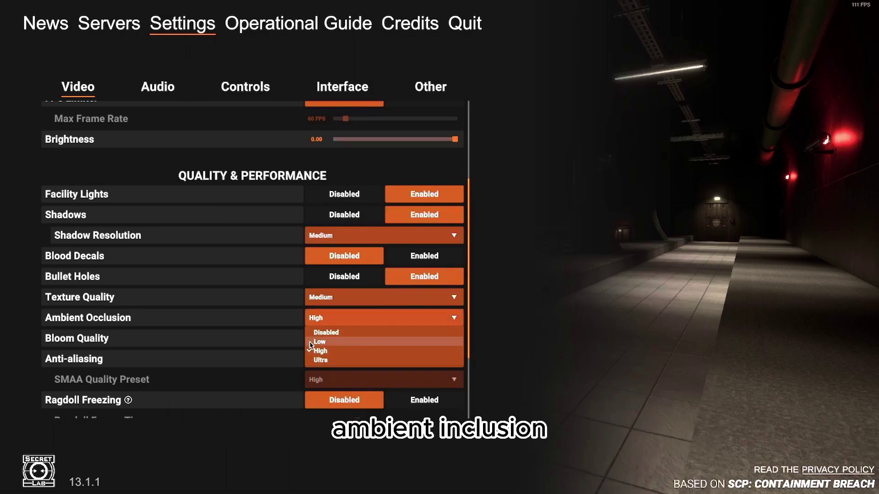
left_click(312, 342)
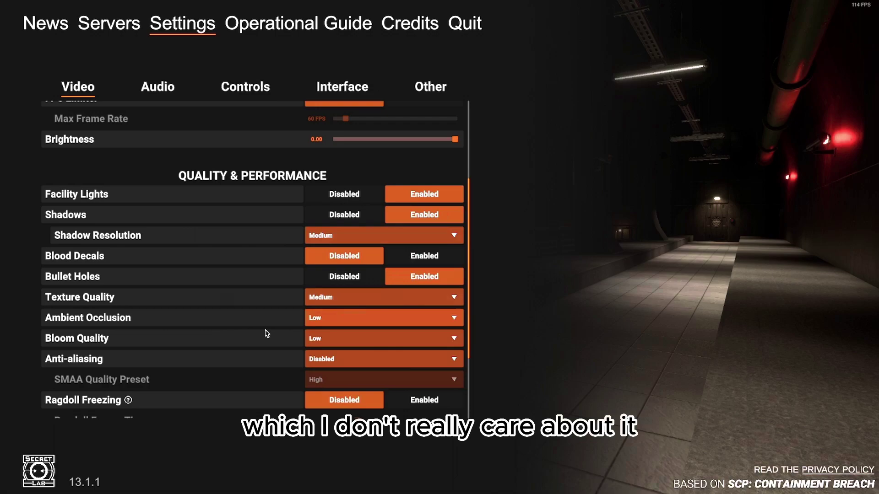
Check which Bloom Quality options are available, leaving the current choice in place
left_click(322, 347)
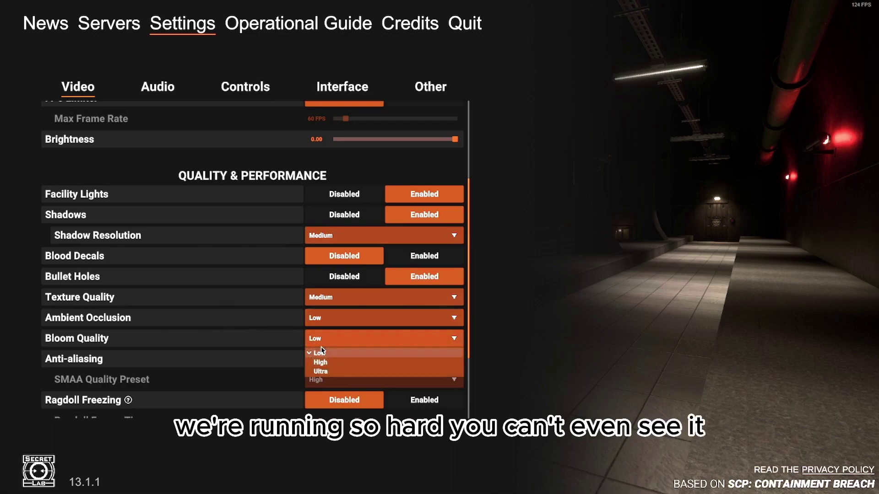
left_click(259, 346)
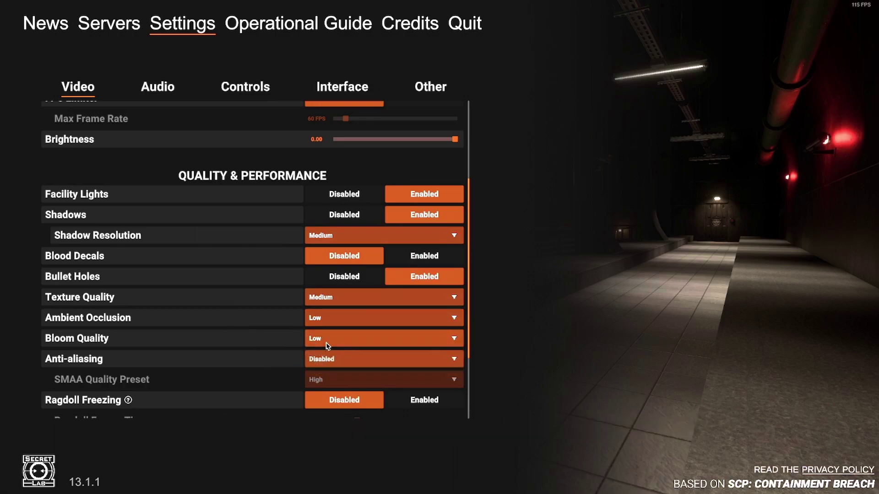
left_click(325, 346)
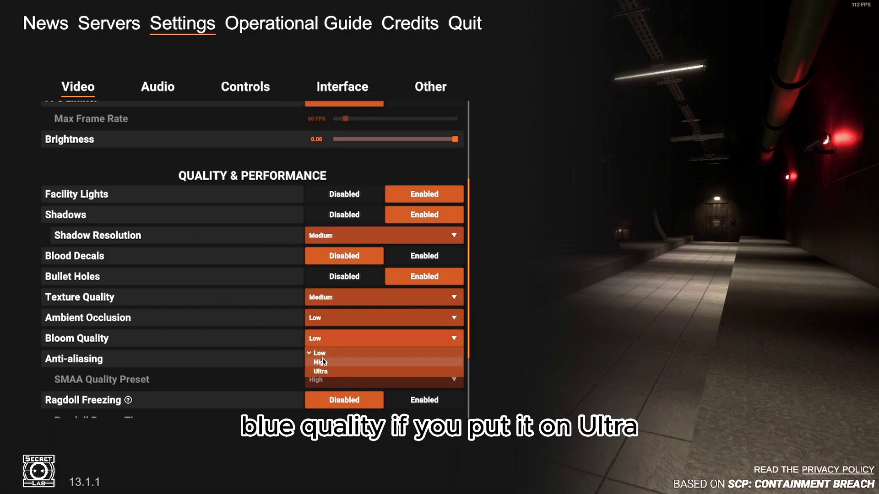
left_click(270, 352)
Check the available Anti-aliasing options and look over the visual effects settings
scroll(270, 352, "down", 2)
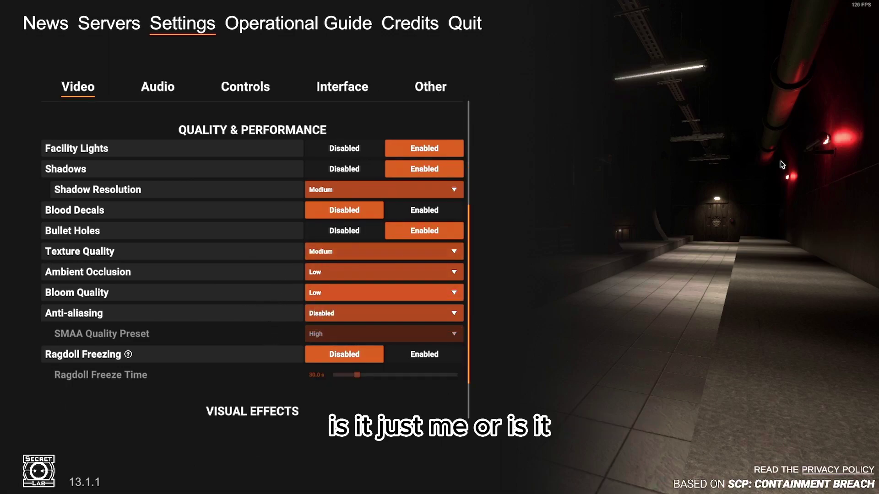
left_click(338, 315)
left_click(339, 315)
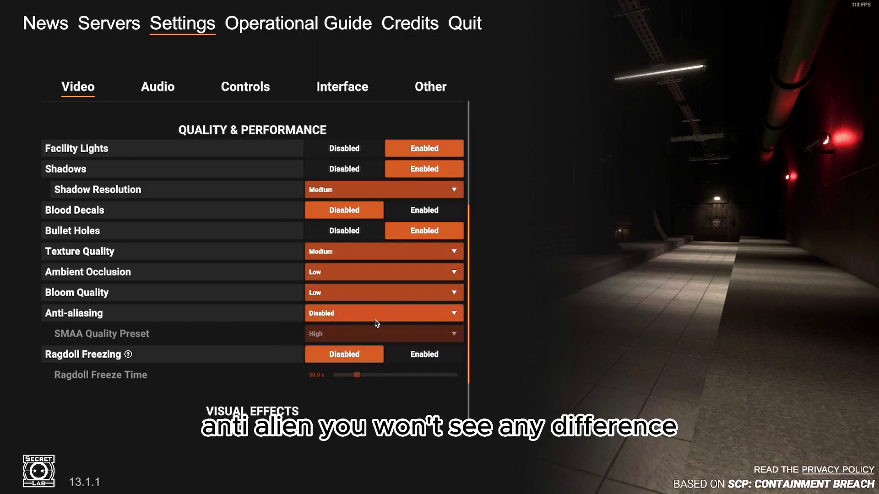
left_click(338, 315)
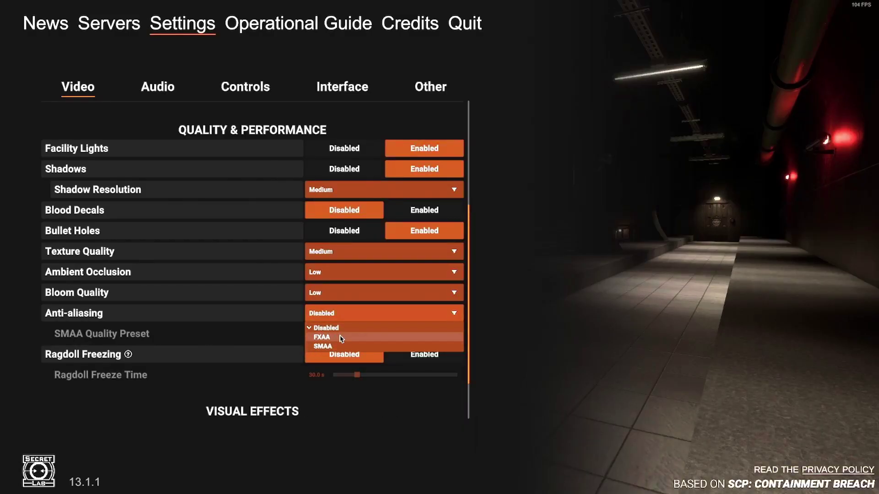
left_click(321, 315)
scroll(180, 275, "down", 3)
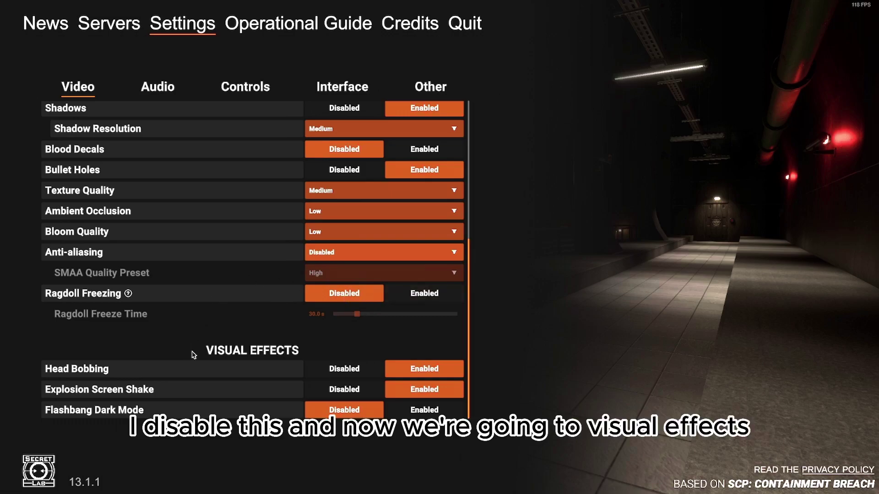
scroll(181, 375, "up", 1)
scroll(229, 382, "down", 1)
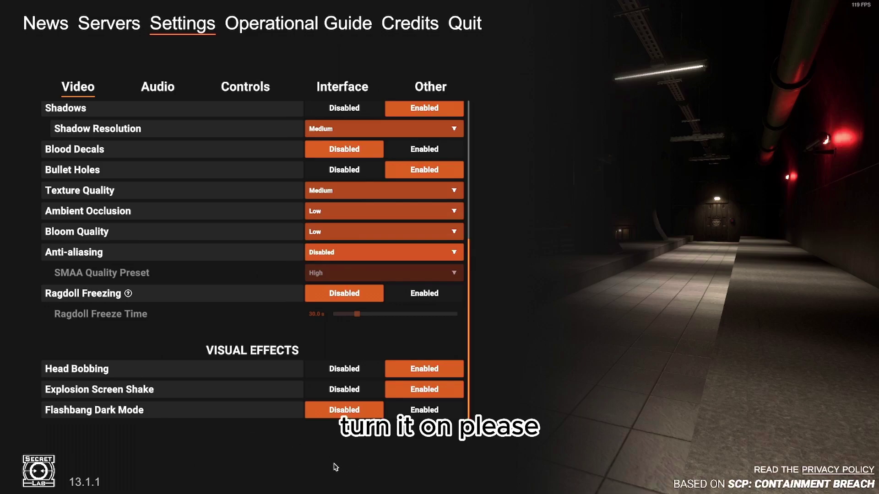
Look through the control bindings and the interface settings
left_click(246, 88)
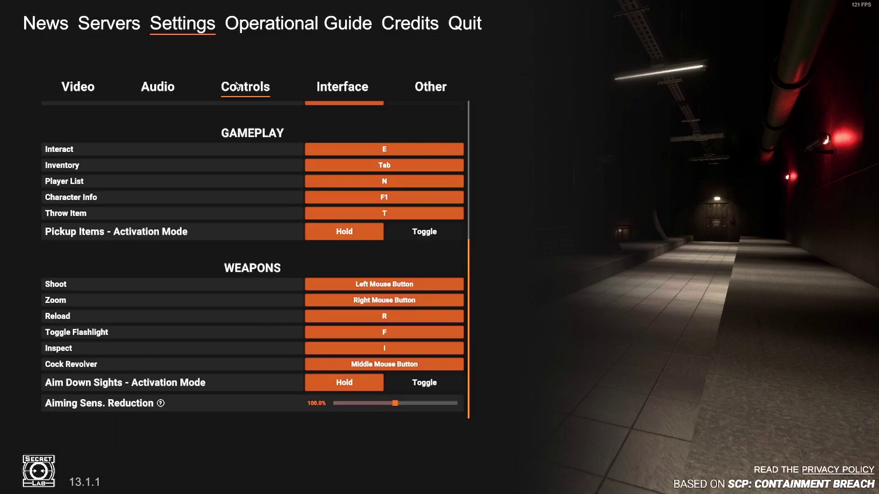
scroll(249, 128, "up", 5)
scroll(259, 279, "down", 5)
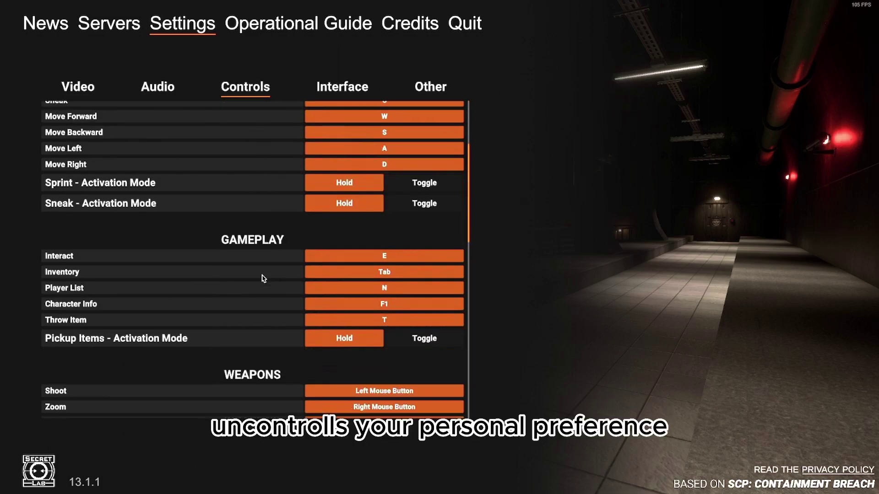
left_click(341, 92)
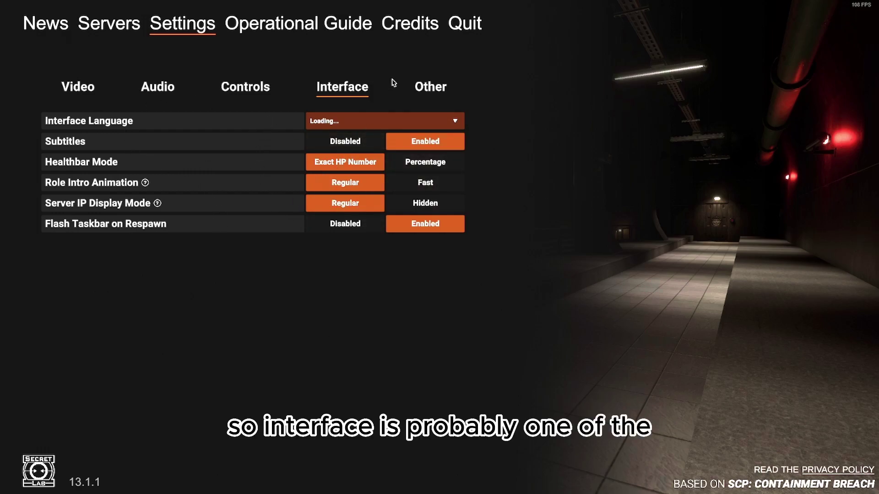
Review the privacy and SCP spawn preferences, checking the Steam Lobby Visibility options without changing them
left_click(426, 90)
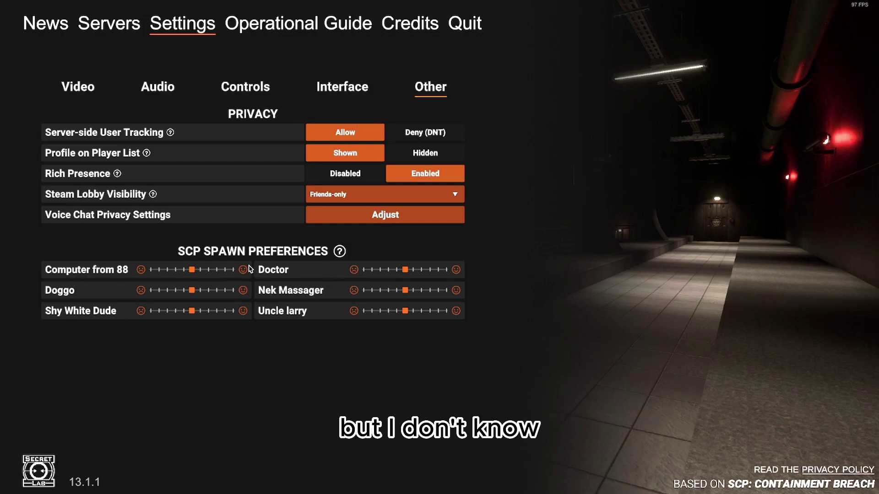
left_click(327, 195)
left_click(327, 196)
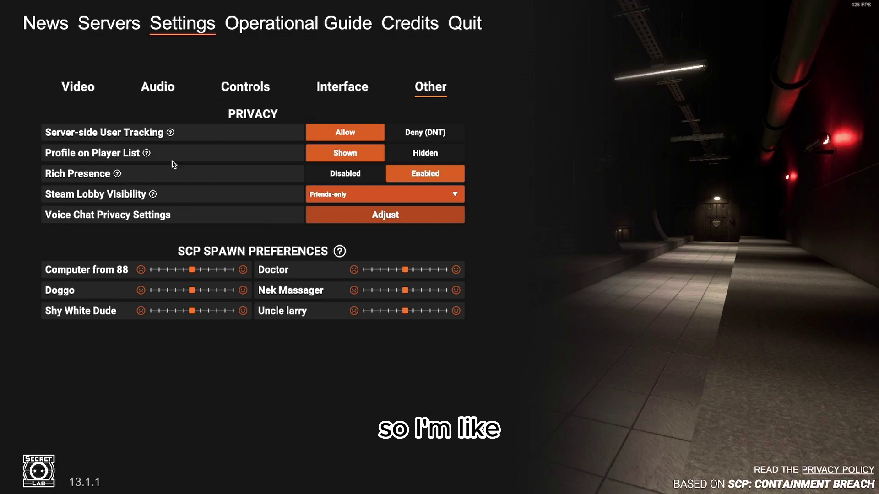
View the audio settings, then return to the video settings and show the quality and performance section
left_click(165, 87)
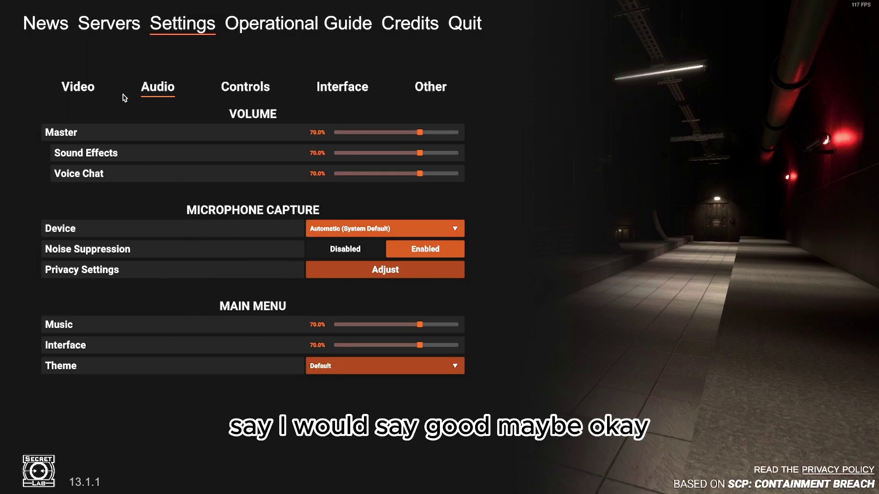
left_click(67, 91)
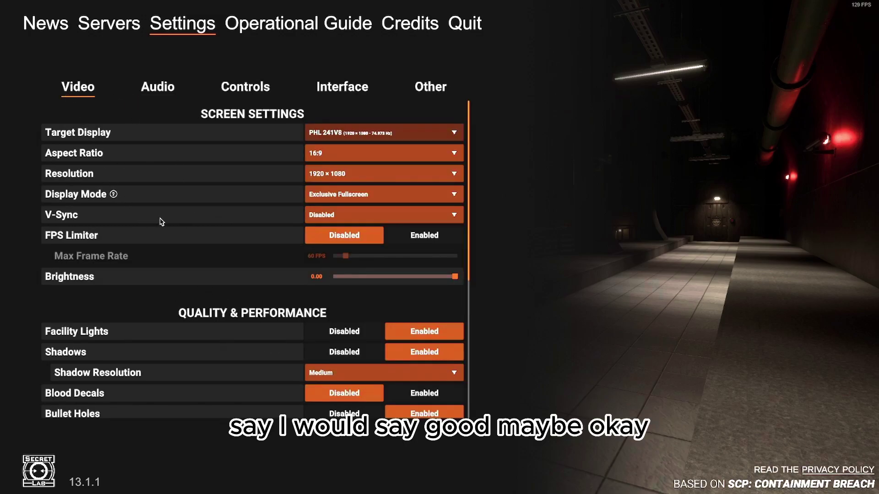
scroll(159, 262, "down", 2)
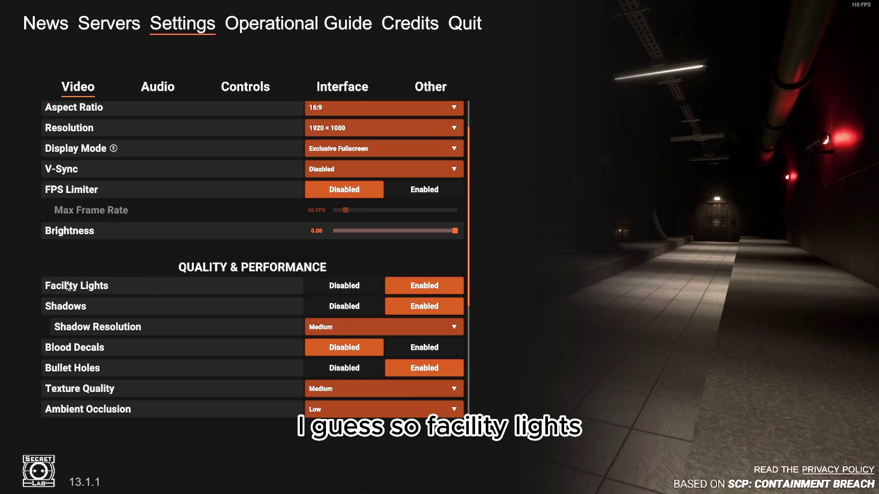
Look over the quality and performance settings, and enable the FPS limiter with a maximum frame rate of 114 FPS
scroll(169, 350, "down", 3)
scroll(169, 350, "down", 4)
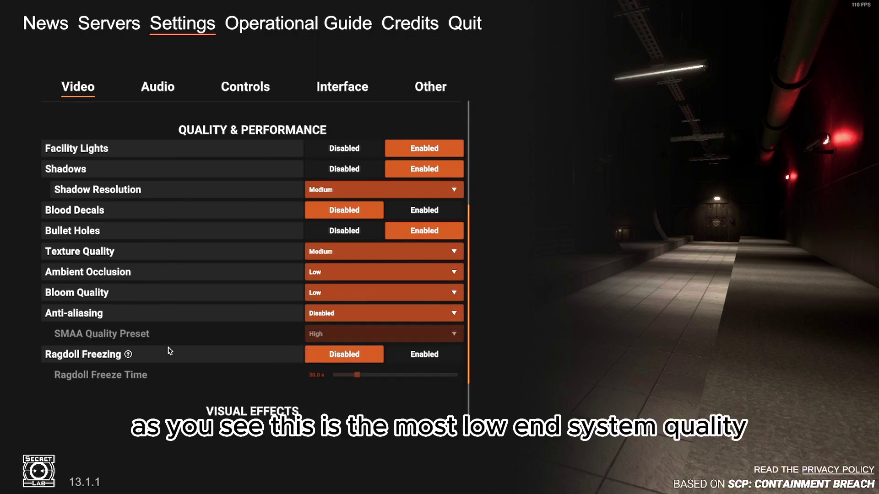
scroll(216, 317, "down", 2)
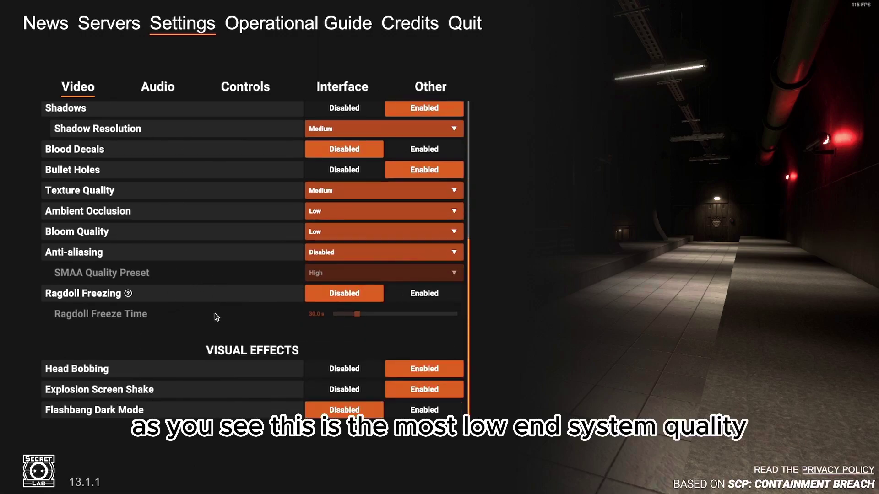
scroll(216, 317, "up", 2)
scroll(167, 319, "down", 1)
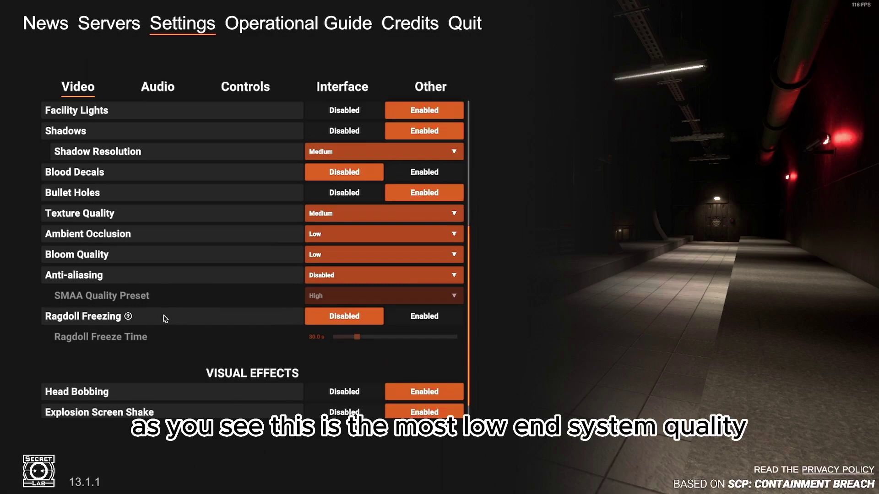
scroll(166, 319, "up", 10)
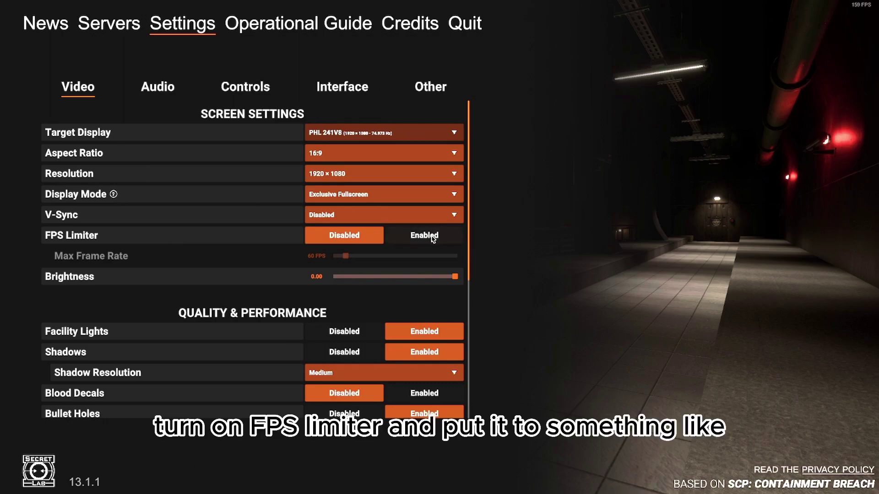
left_click(412, 235)
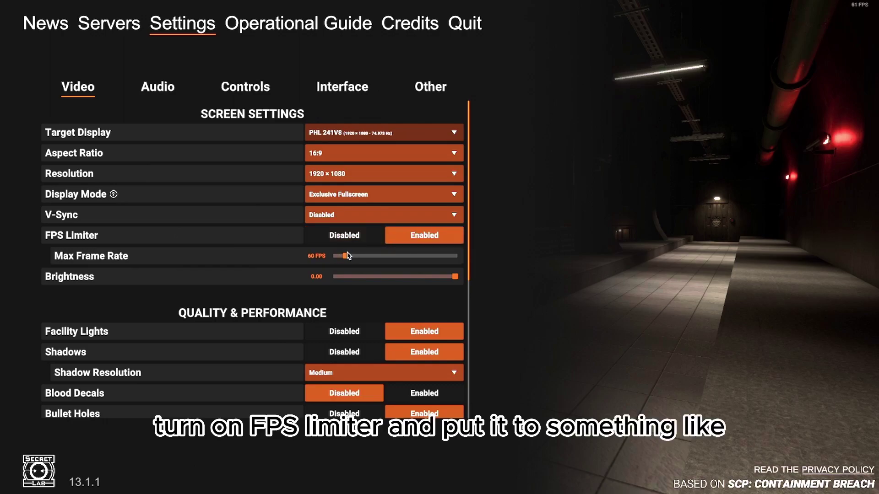
left_click_drag(353, 259, 359, 260)
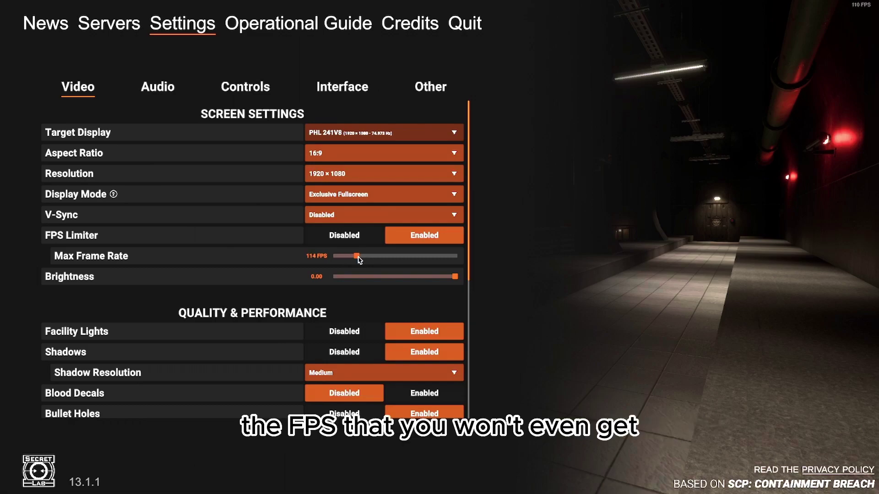
Try a maximum frame rate of 60 FPS and settle on 100 FPS
left_click(321, 255)
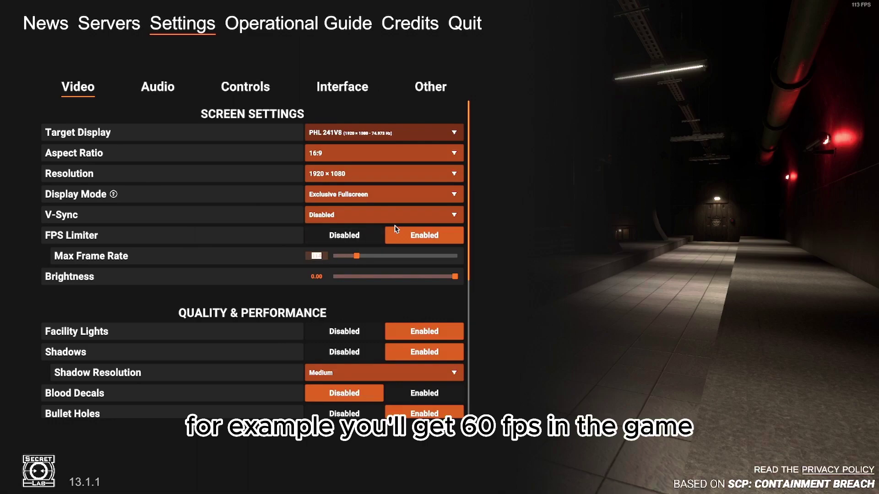
type("60")
key("Return")
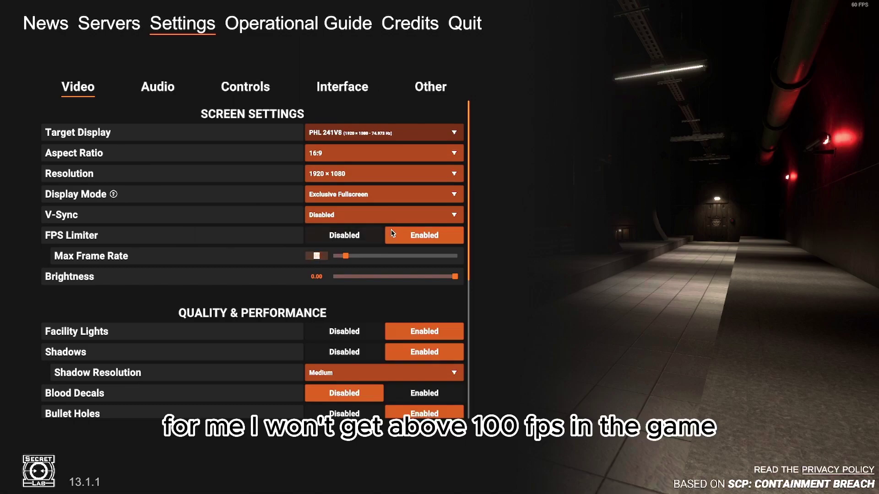
type("100")
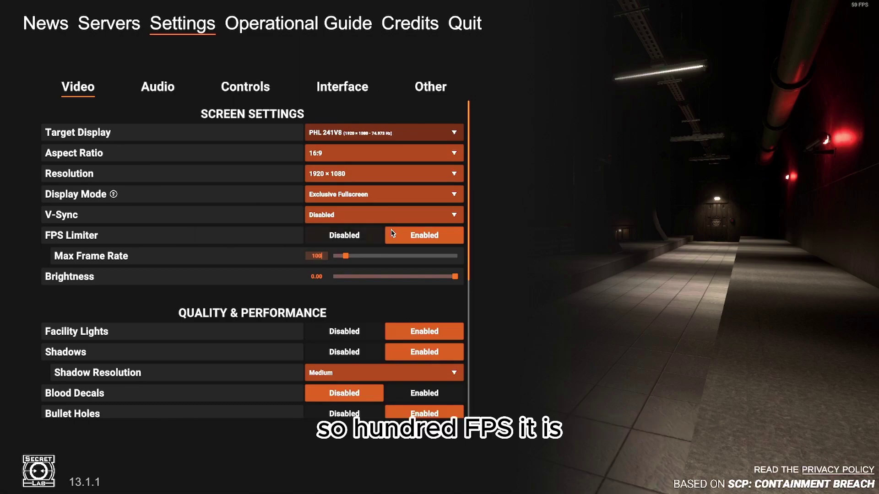
key("Return")
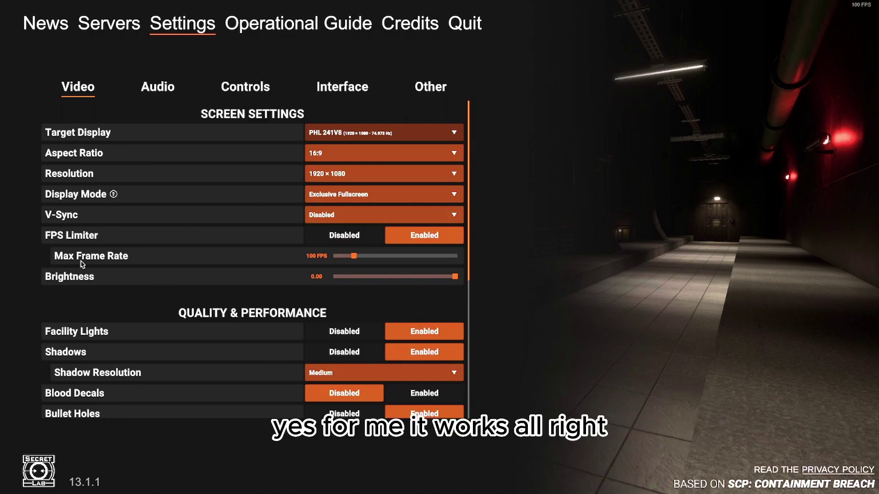
Disable Shadows and Bullet Holes in the quality and performance settings
scroll(228, 319, "down", 1)
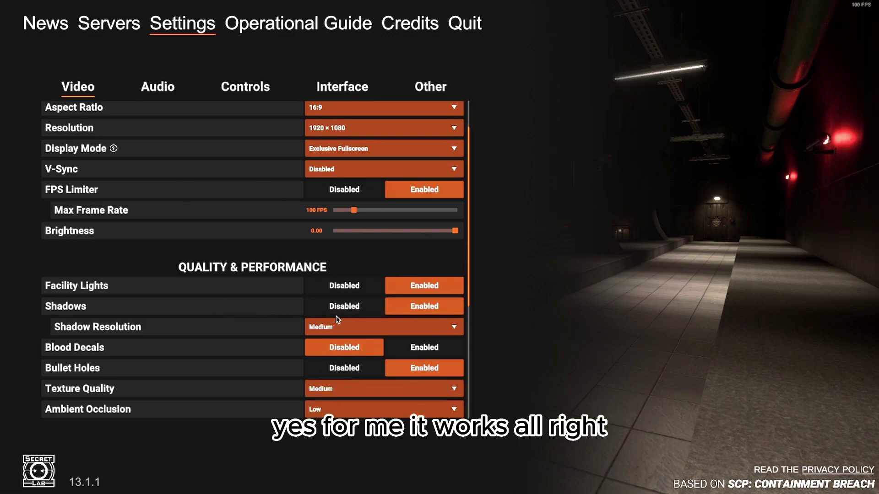
scroll(229, 277, "down", 2)
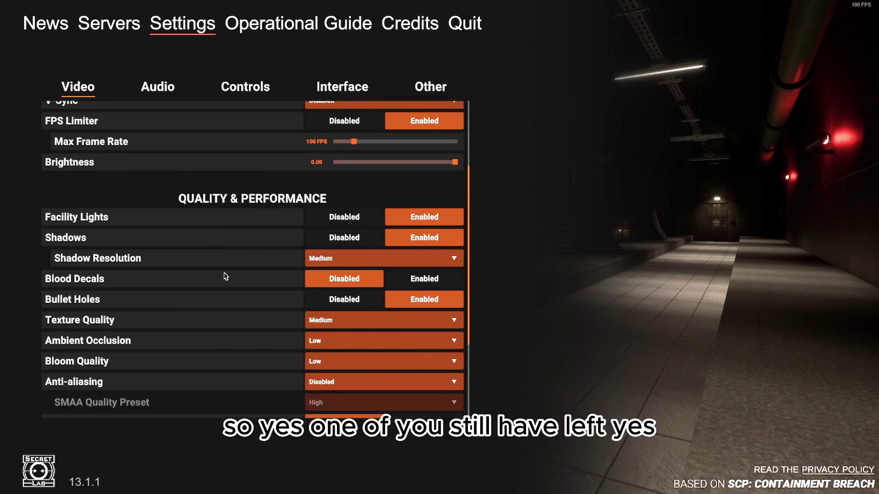
scroll(225, 276, "up", 1)
scroll(232, 283, "down", 4)
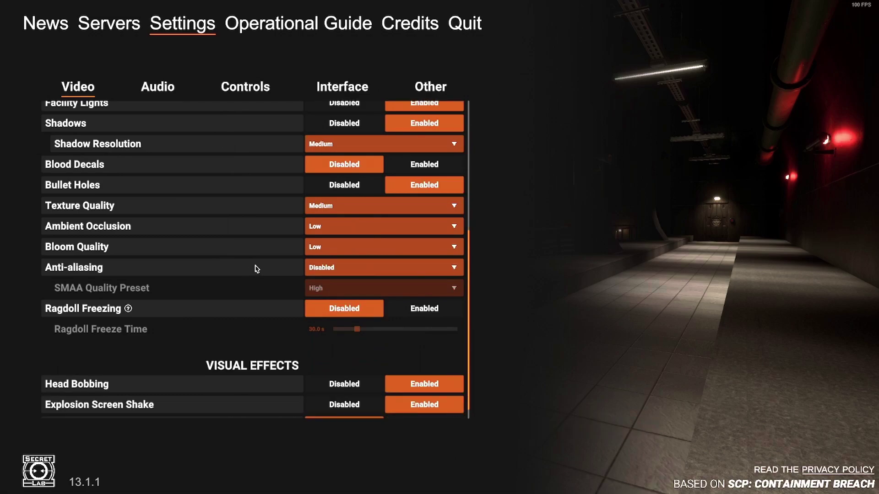
scroll(255, 265, "up", 2)
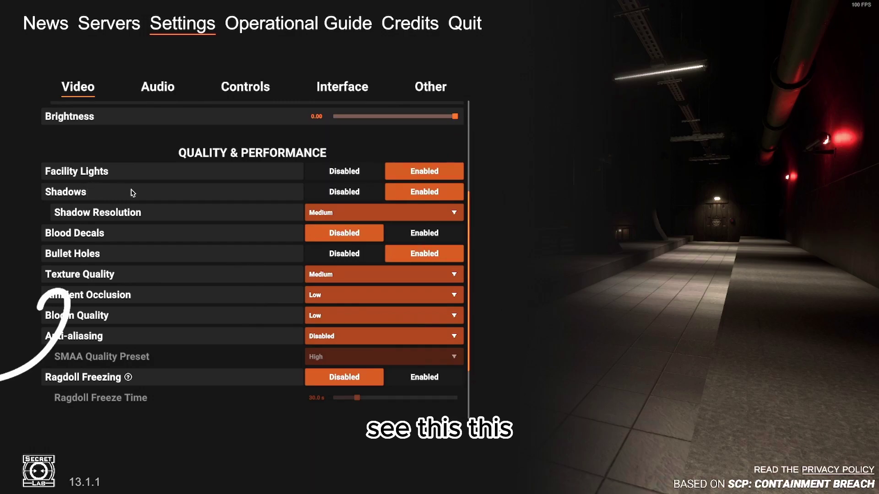
left_click(362, 198)
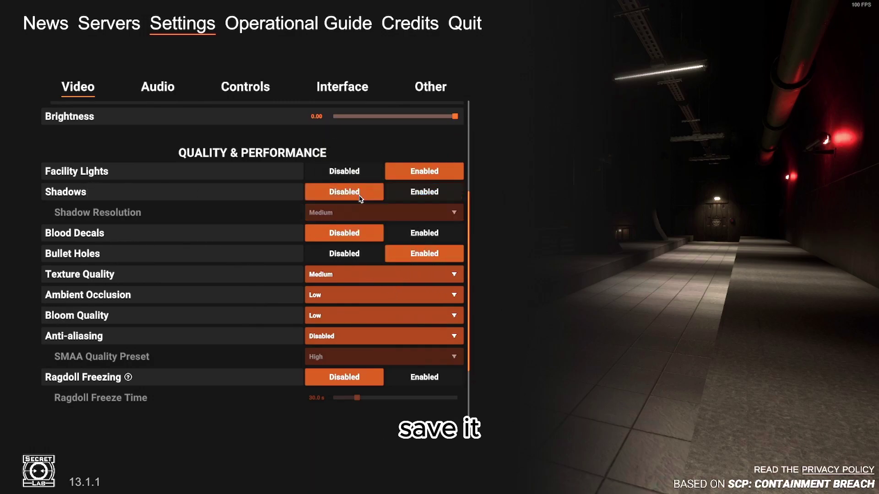
left_click(312, 256)
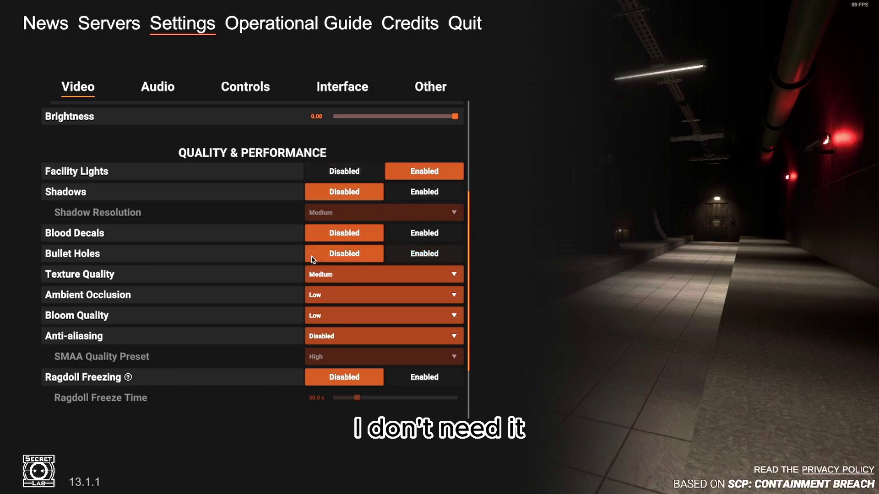
Check the available Bloom Quality and Ambient Occlusion options without choosing another one
left_click(316, 316)
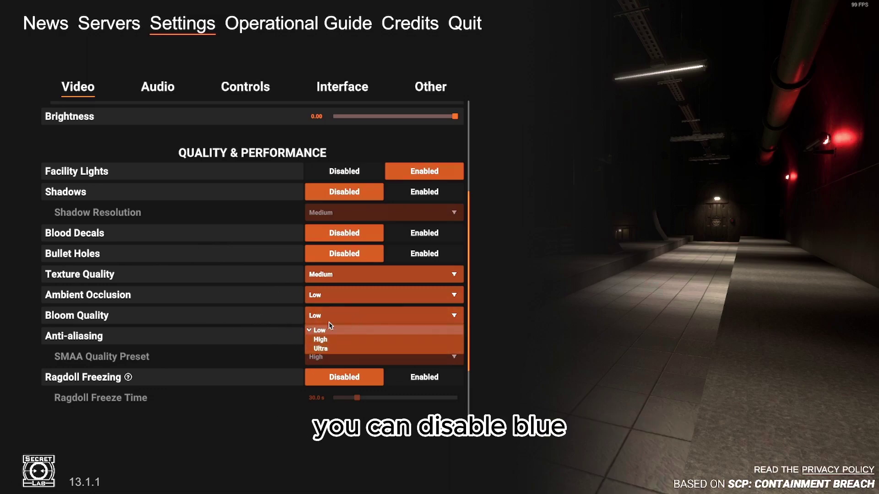
left_click(252, 313)
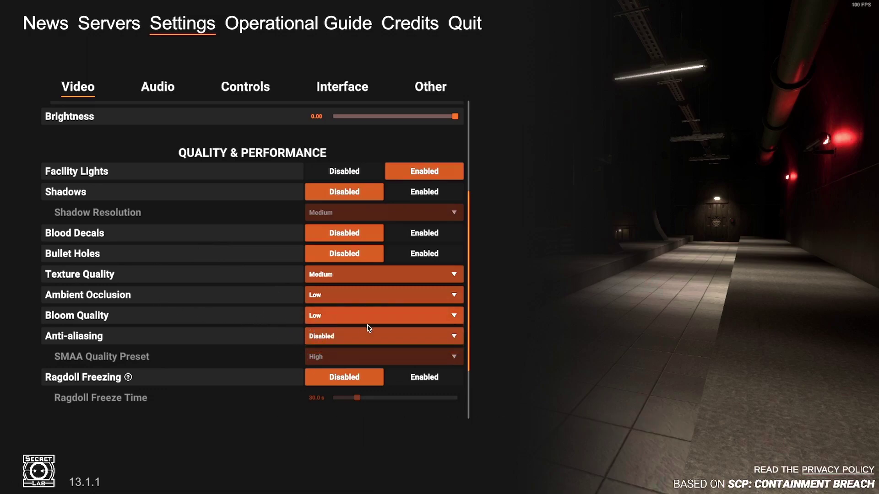
left_click(368, 295)
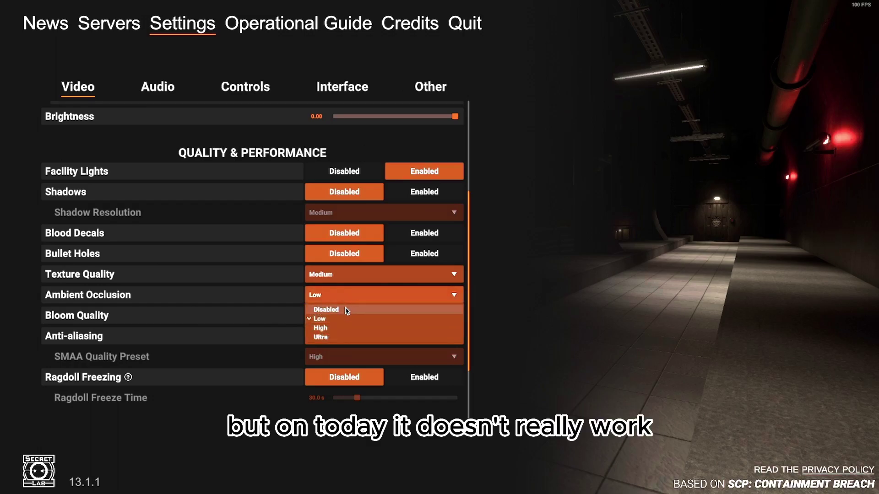
left_click(269, 301)
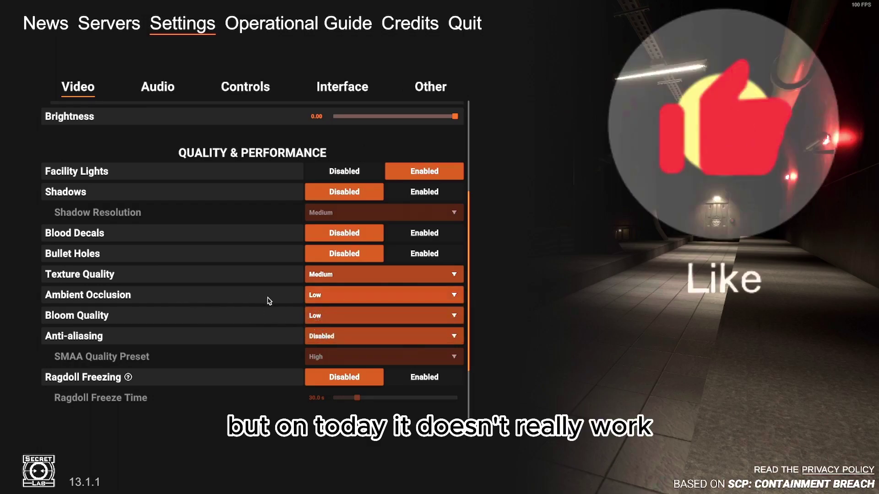
Go back over the video settings and browse the full list of available screen resolutions
scroll(188, 222, "up", 5)
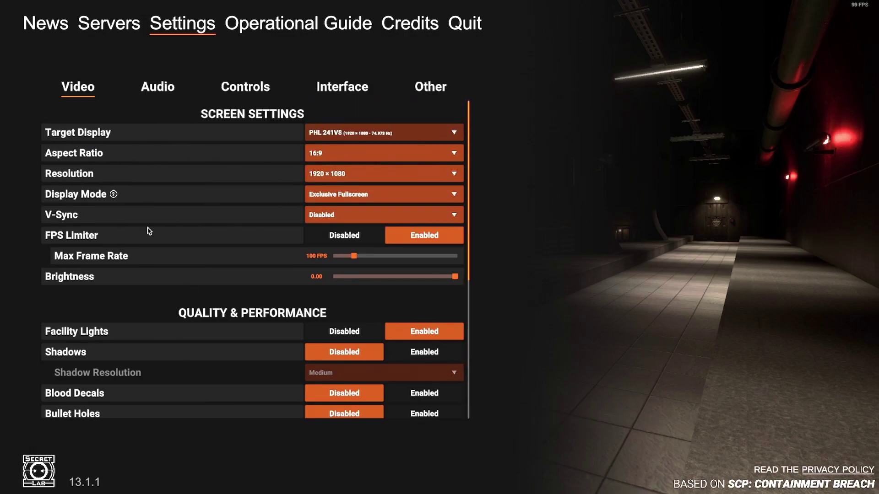
scroll(151, 304, "down", 3)
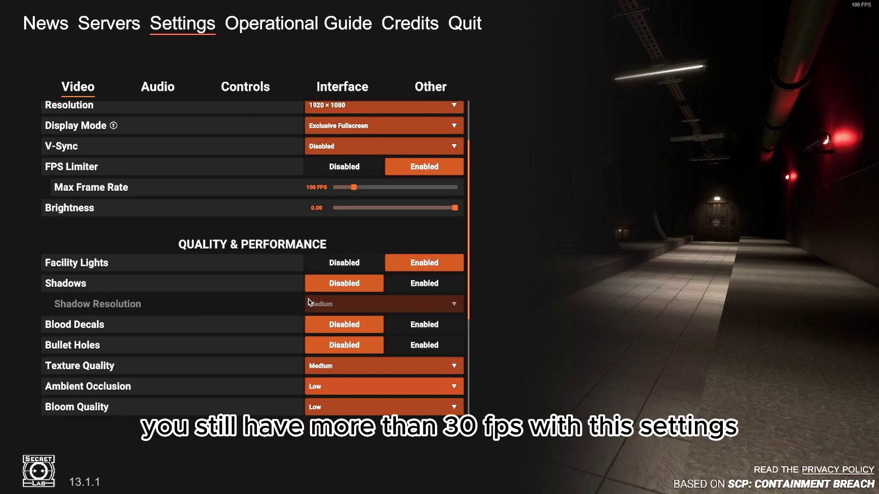
scroll(289, 208, "up", 2)
scroll(288, 208, "down", 8)
scroll(289, 238, "up", 5)
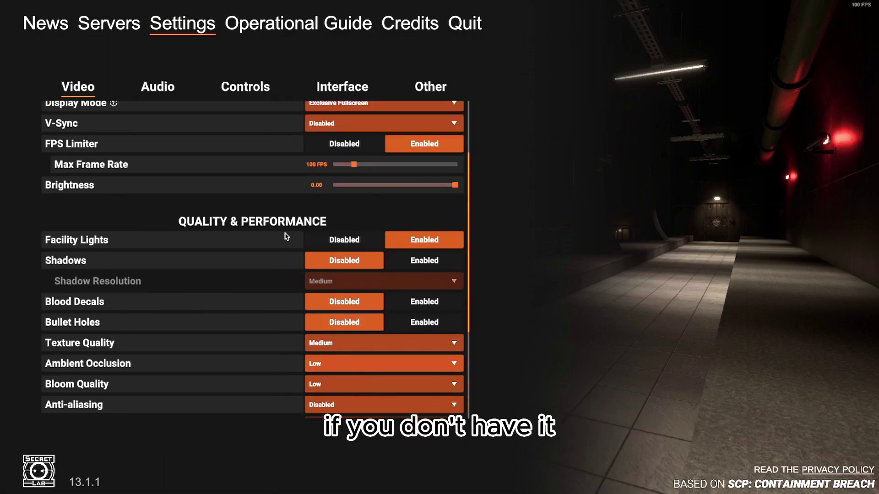
left_click(325, 175)
scroll(328, 215, "down", 2)
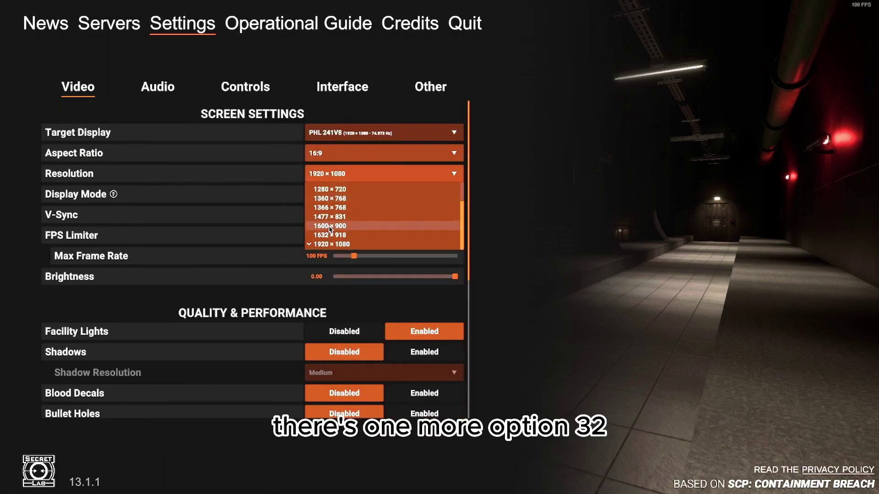
scroll(329, 215, "up", 2)
scroll(329, 217, "down", 2)
scroll(329, 218, "up", 2)
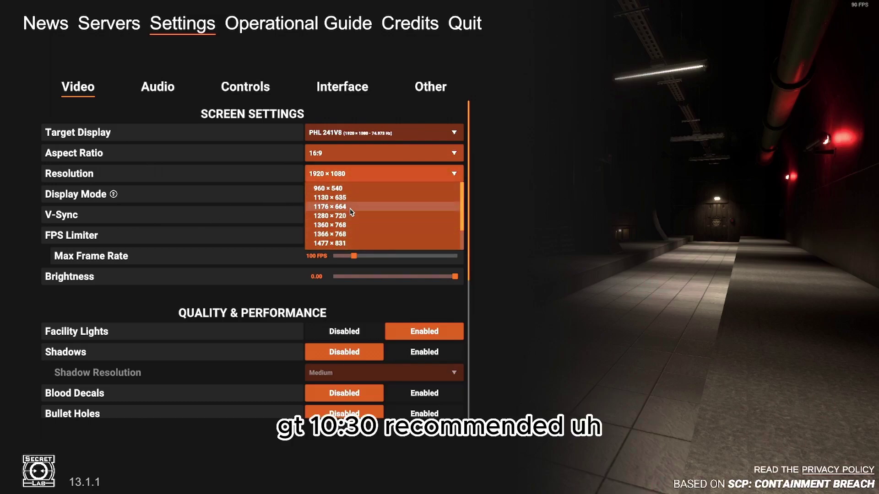
scroll(332, 241, "down", 2)
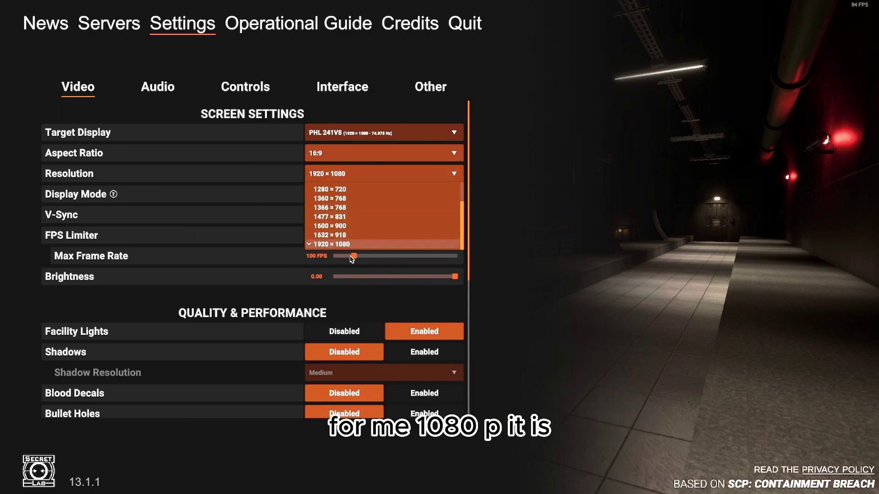
left_click(204, 249)
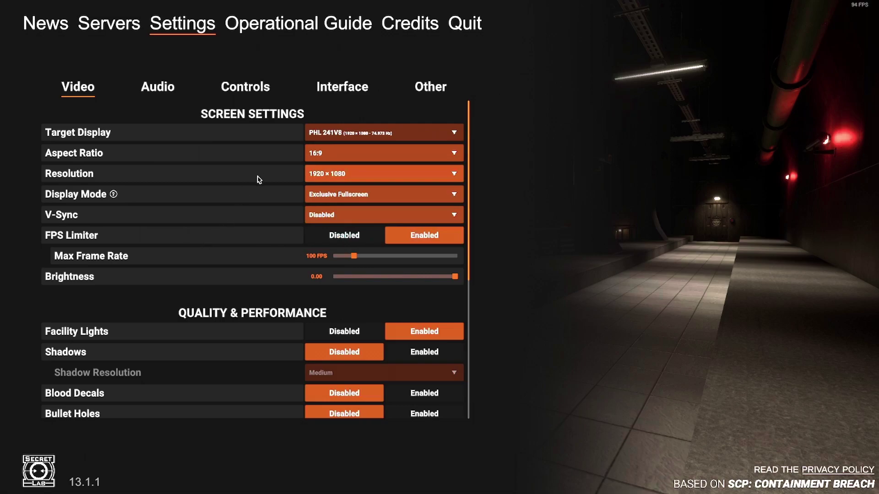
Reopen the resolution choices briefly and review all the video settings down to the visual effects once more
left_click(306, 177)
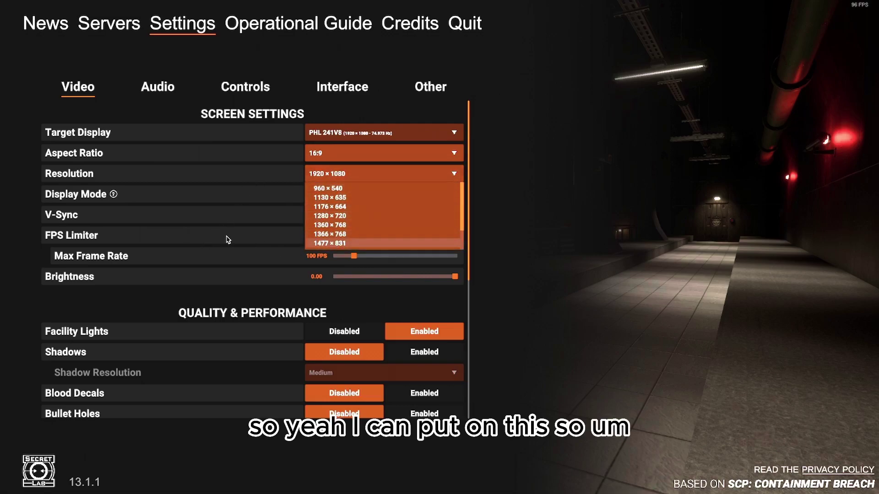
scroll(284, 214, "down", 2)
scroll(284, 210, "down", 5)
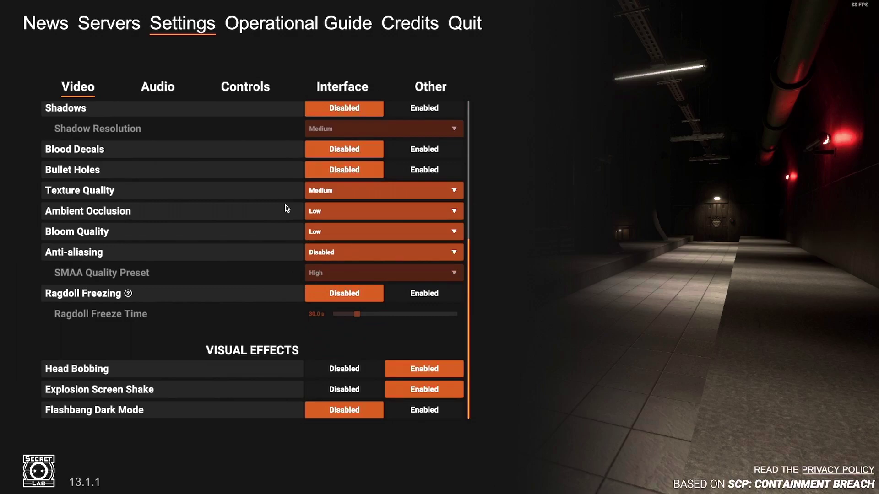
scroll(286, 208, "up", 2)
scroll(286, 207, "up", 4)
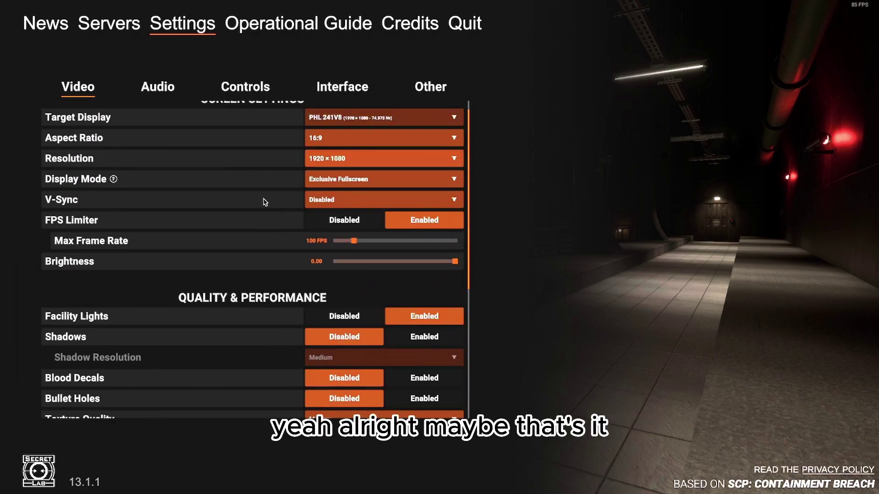